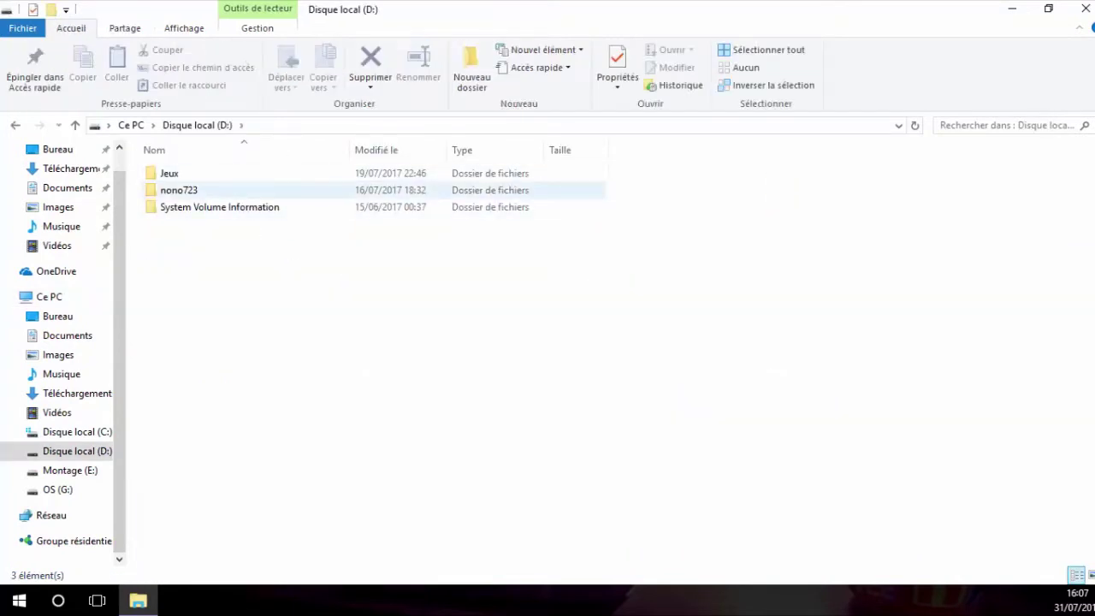
Open the Touhou Project 06 folder inside Jeux on drive D: and launch th06e.exe.
left_click(169, 173)
left_click(178, 190)
double_click(169, 173)
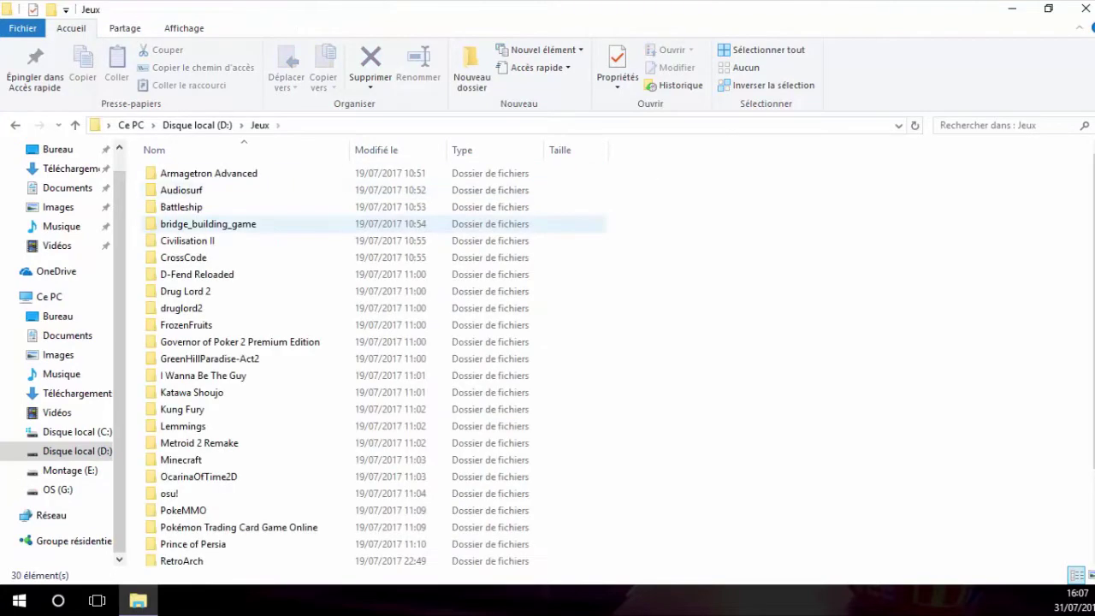
scroll(182, 320, "down", 2)
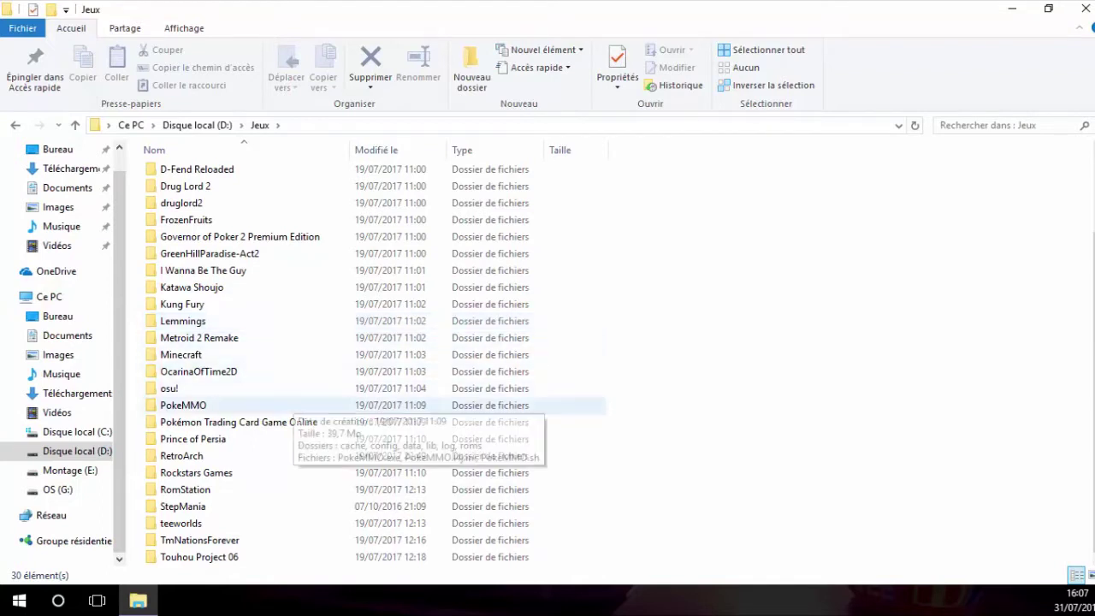
double_click(198, 557)
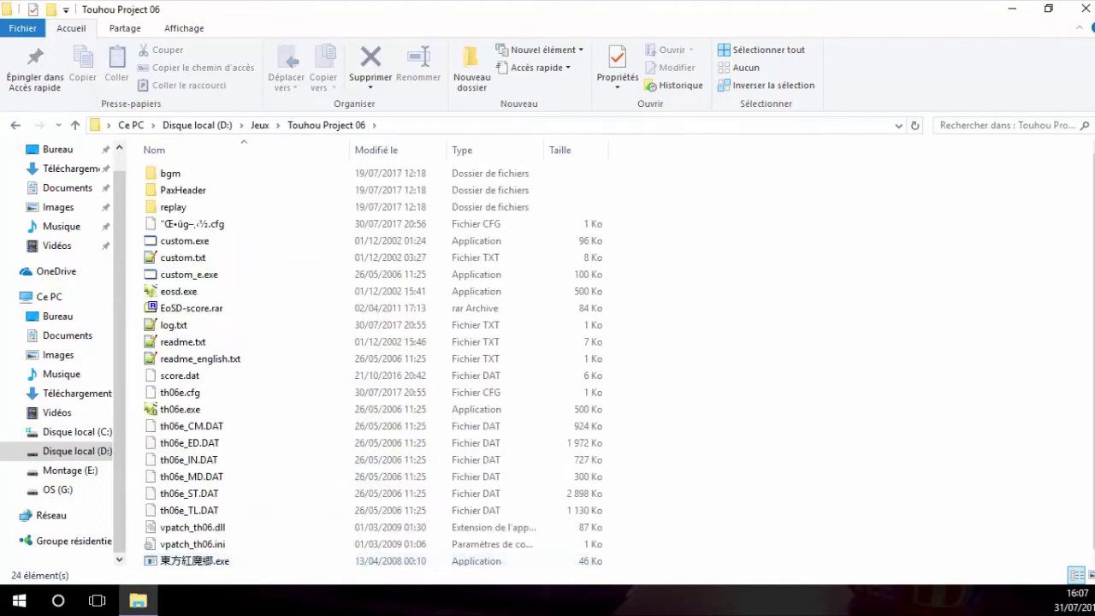
left_click(152, 409)
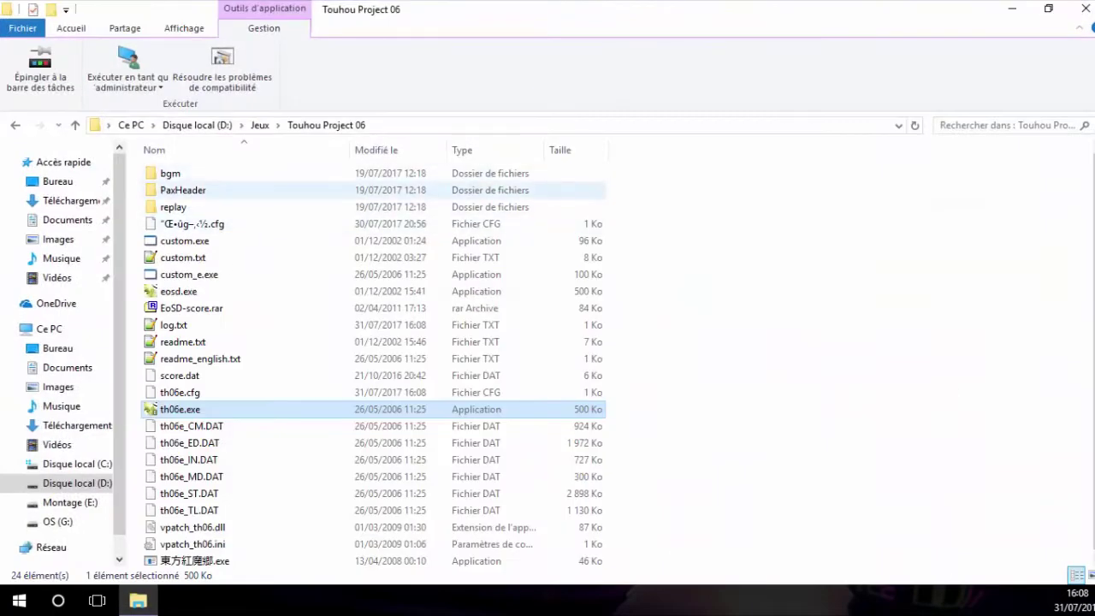
Run custom_e.exe, set the game's screen mode to Windowed and save the configuration.
left_click(71, 27)
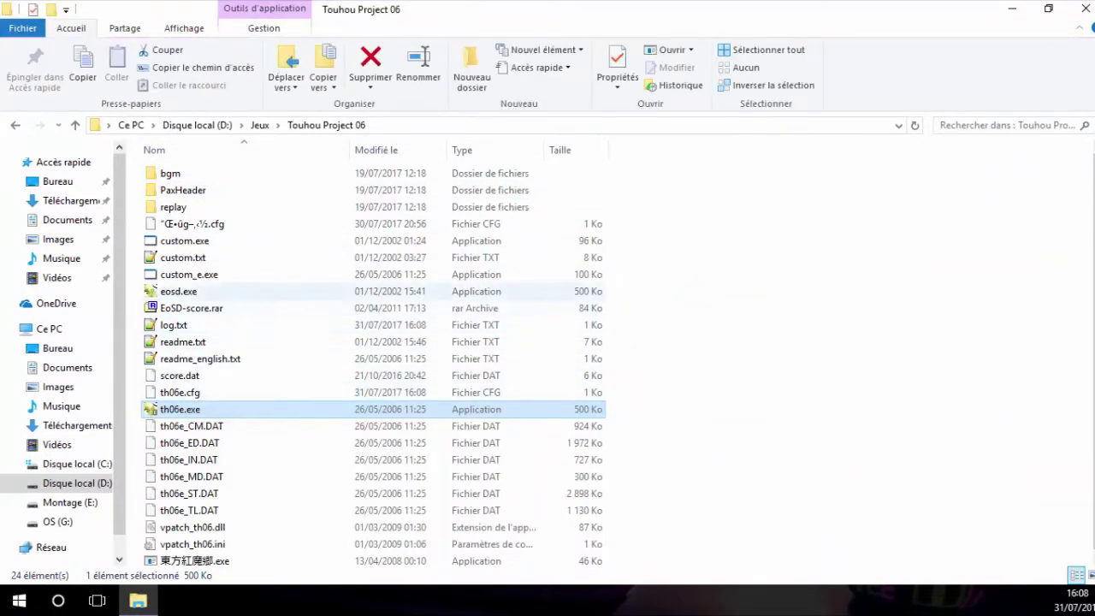
double_click(190, 274)
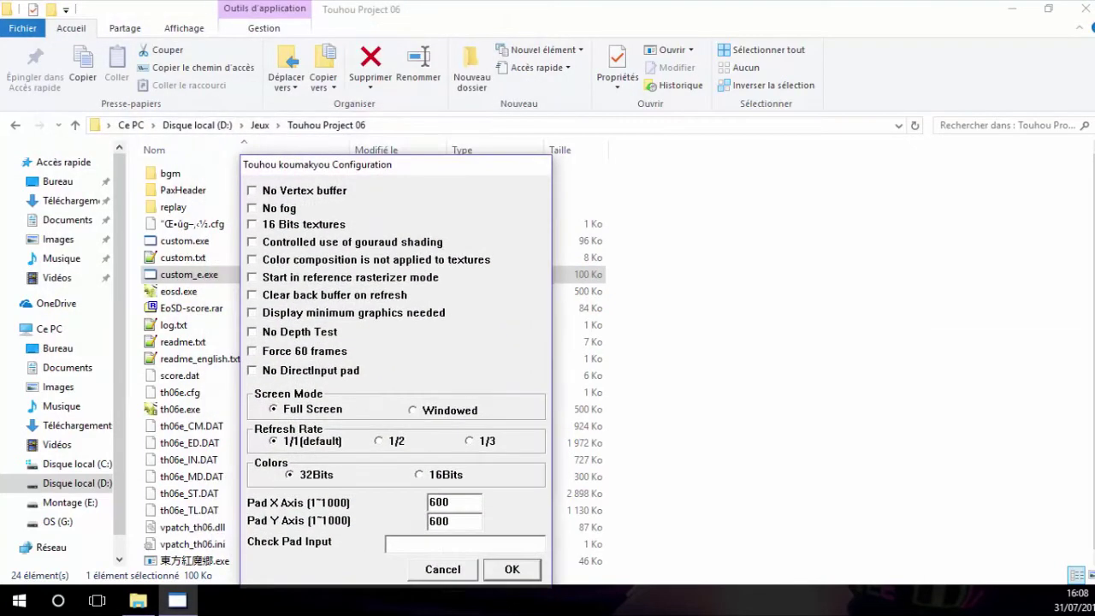
left_click(511, 570)
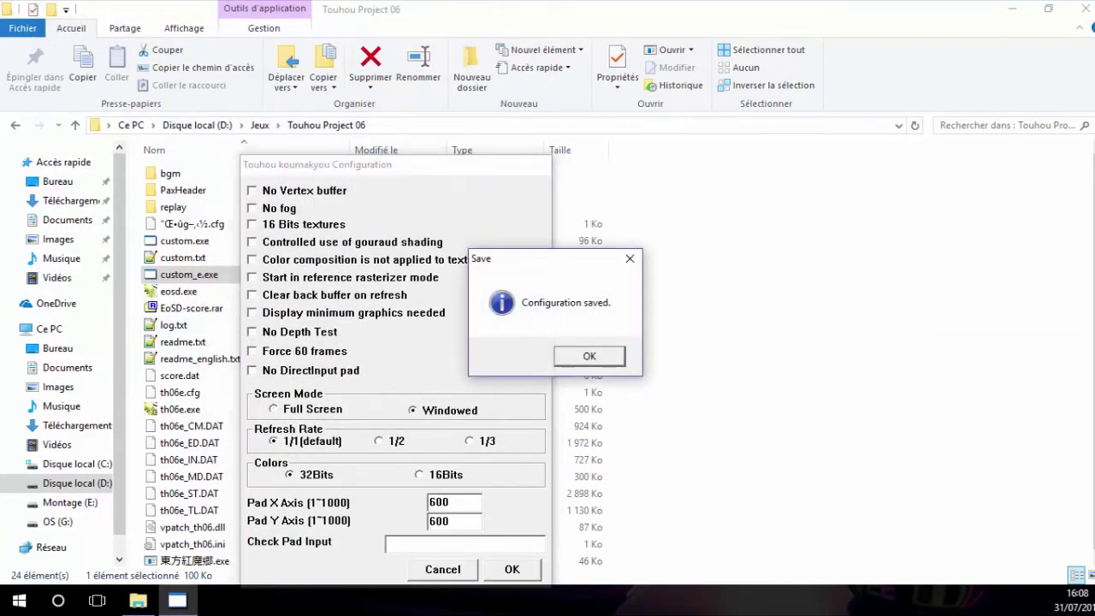
left_click(588, 355)
Test-run th06e.exe, close its game window and go back to the Jeux folder.
double_click(179, 409)
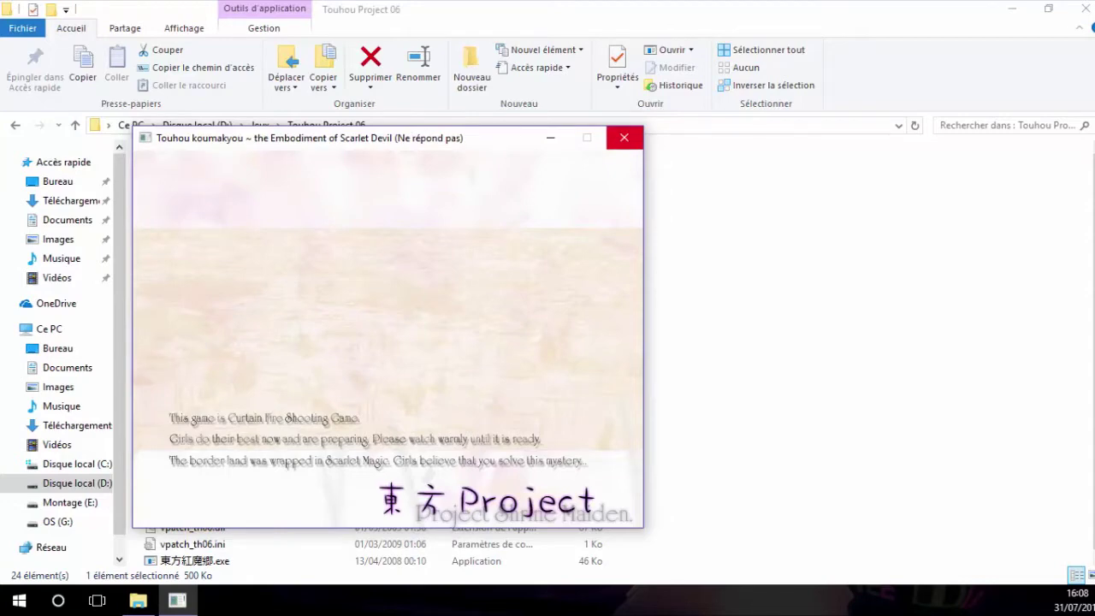
left_click(623, 137)
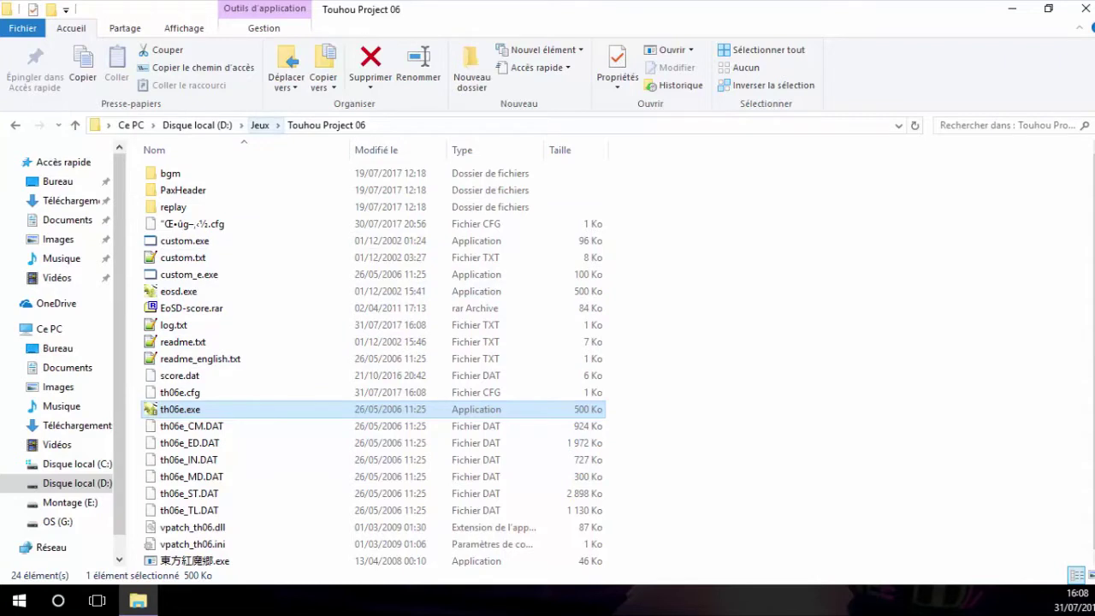
left_click(259, 124)
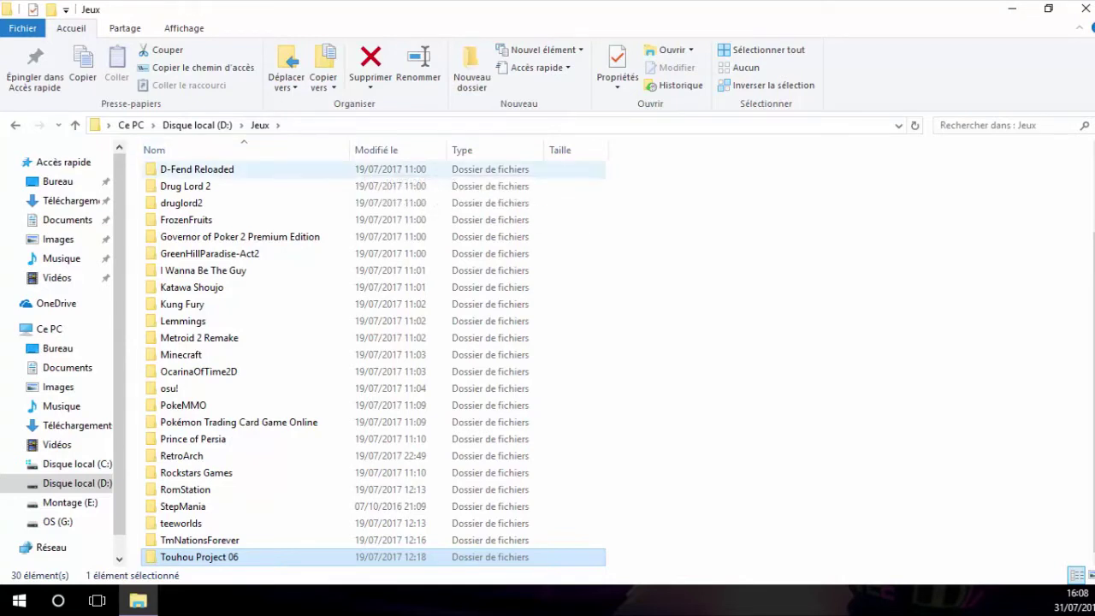
scroll(343, 171, "up", 2)
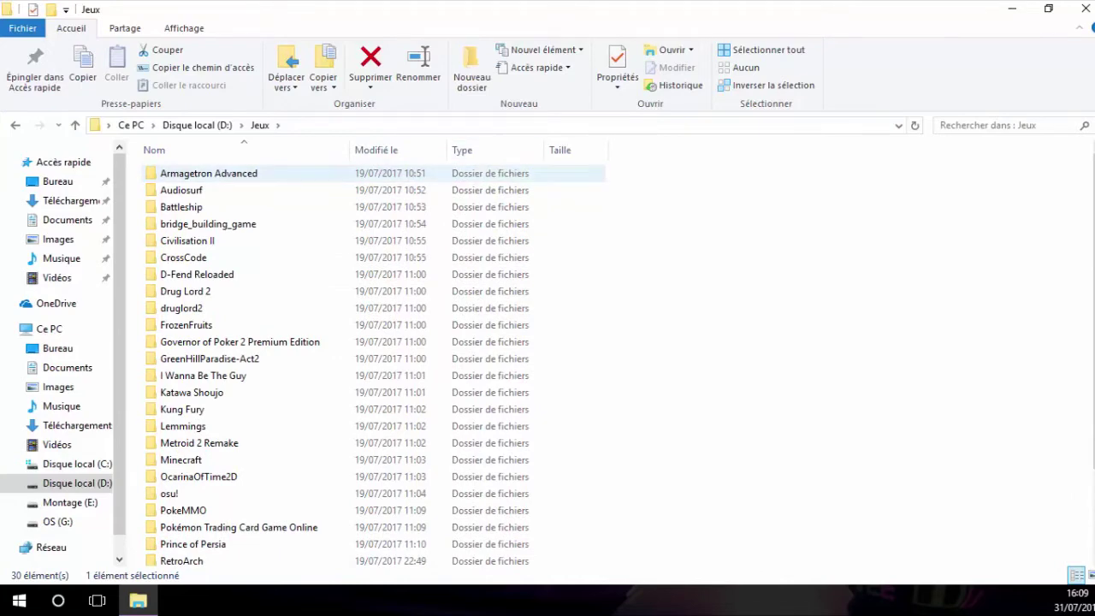
key("End")
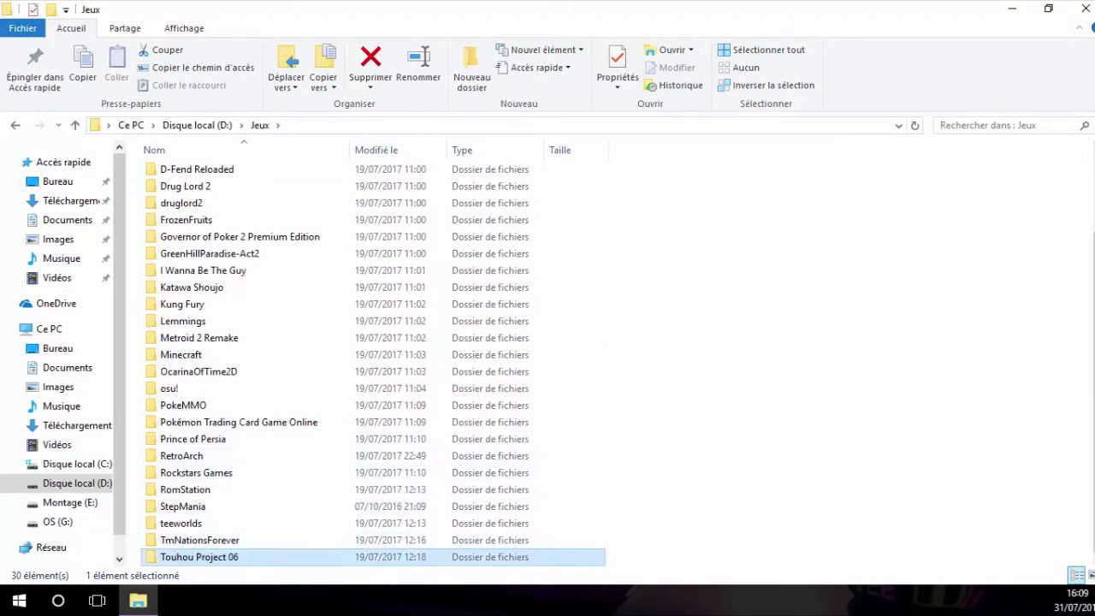
key("Return")
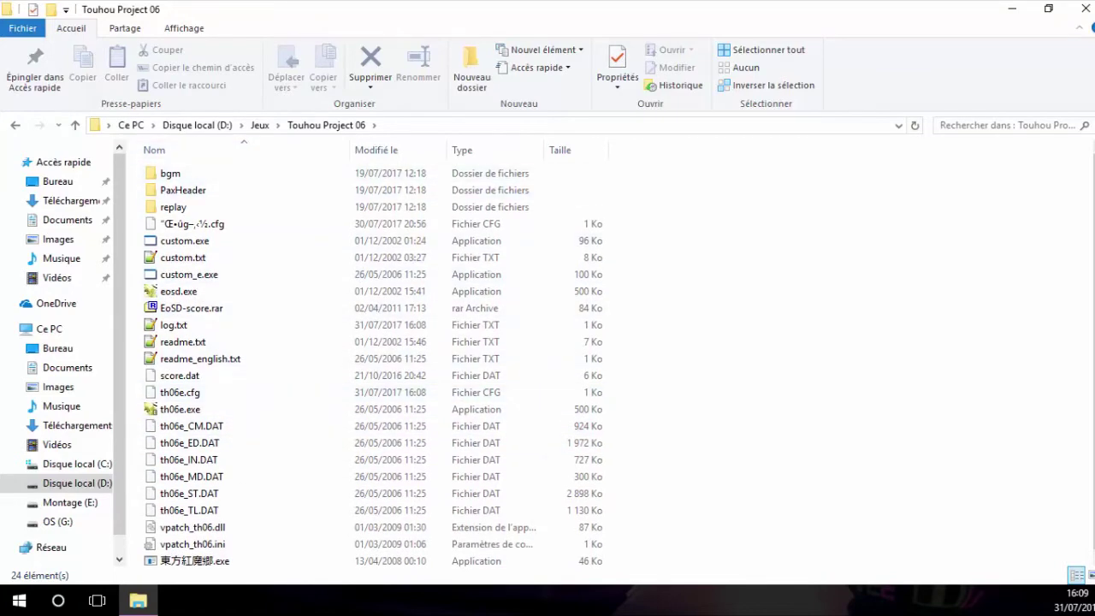
left_click(259, 125)
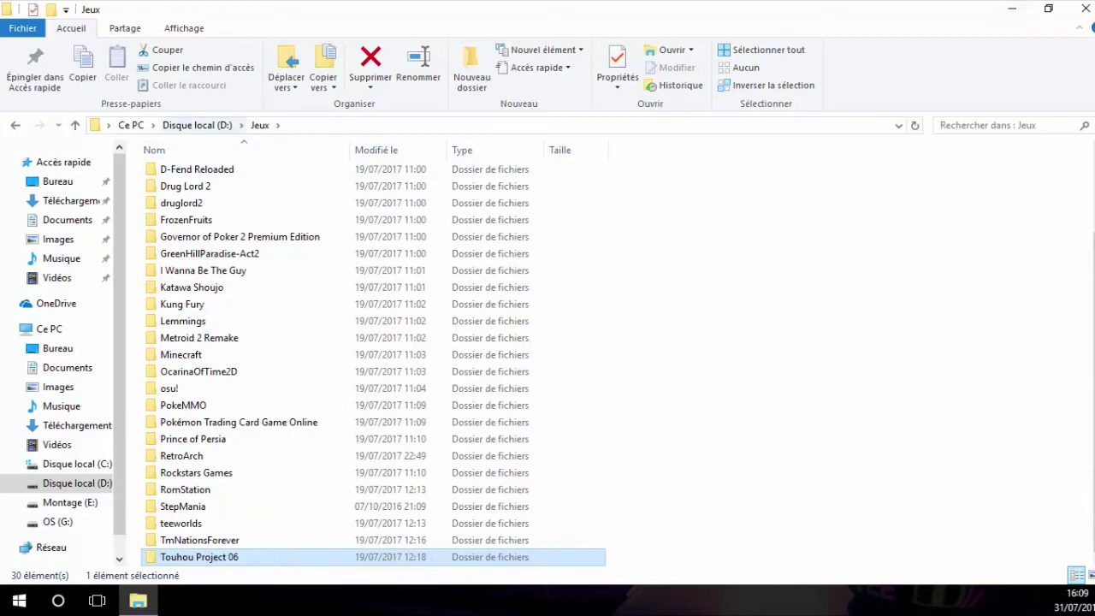
left_click(197, 125)
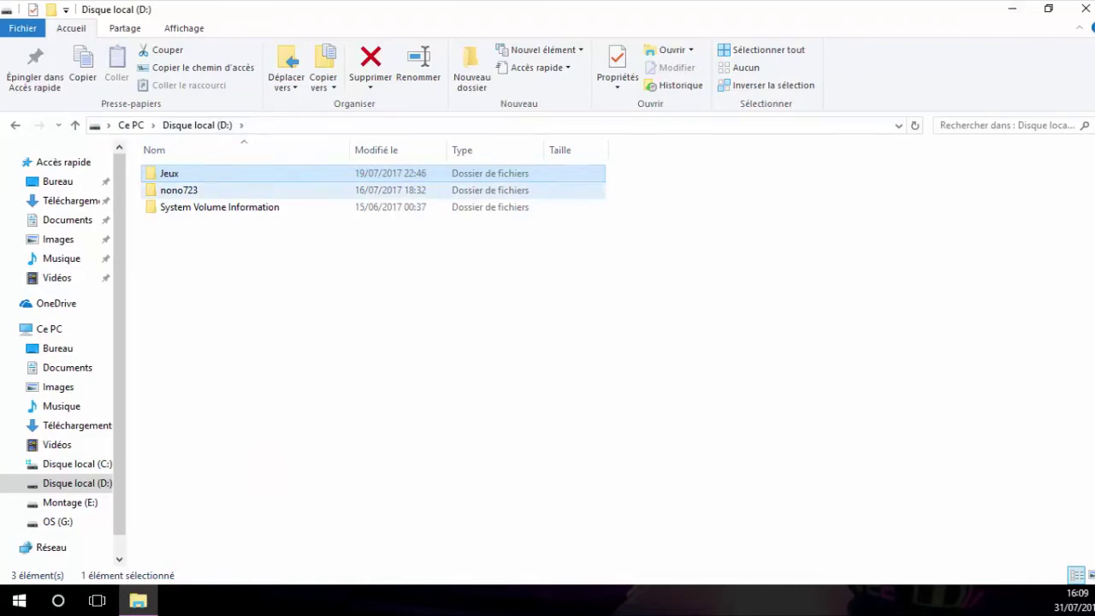
double_click(179, 190)
left_click(197, 125)
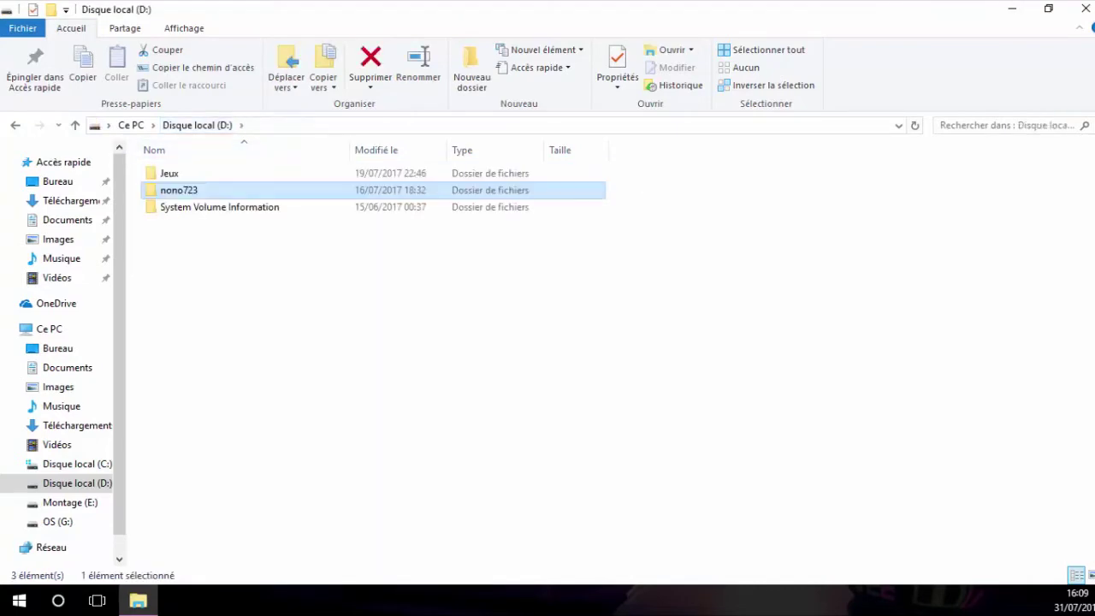
double_click(169, 173)
Open the GTA San Andreas folder inside Rockstars Games, try to launch gta_sa.exe and dismiss the message.
scroll(192, 439, "down", 2)
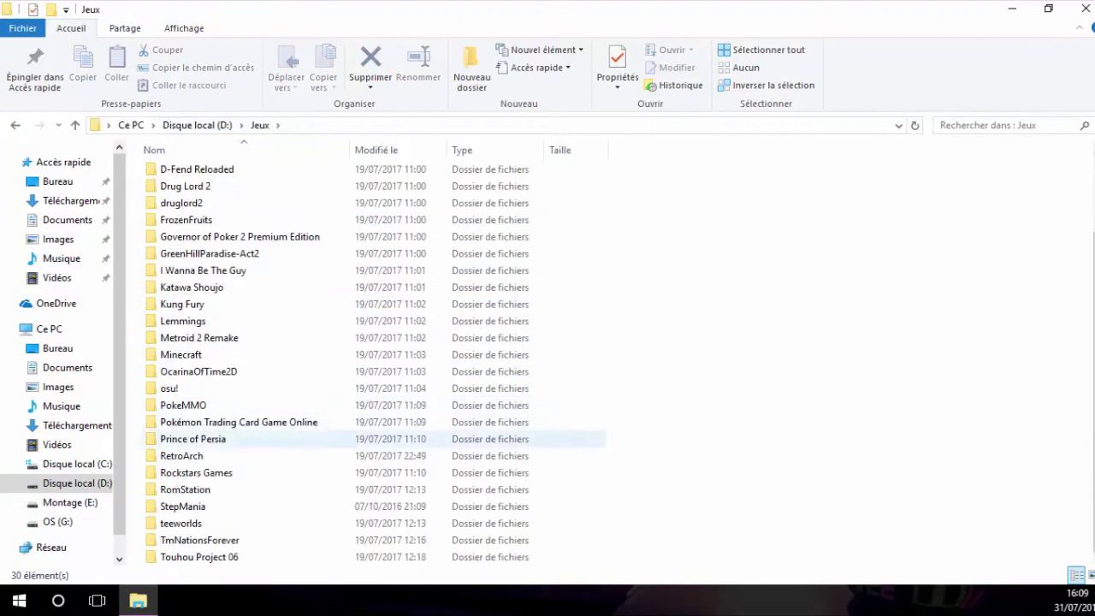
double_click(196, 472)
double_click(196, 173)
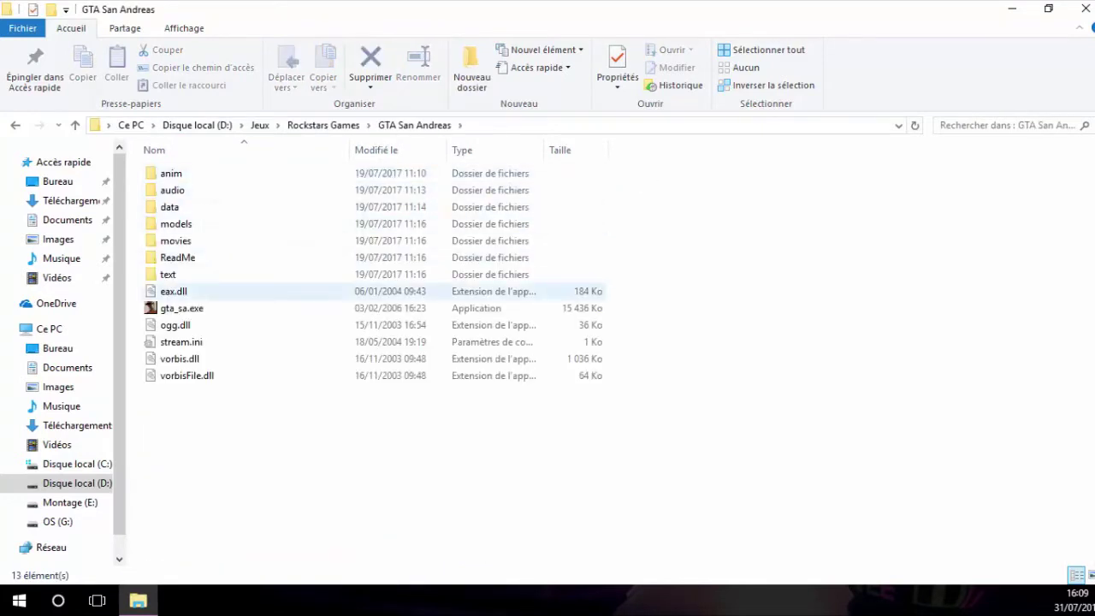
left_click(181, 308)
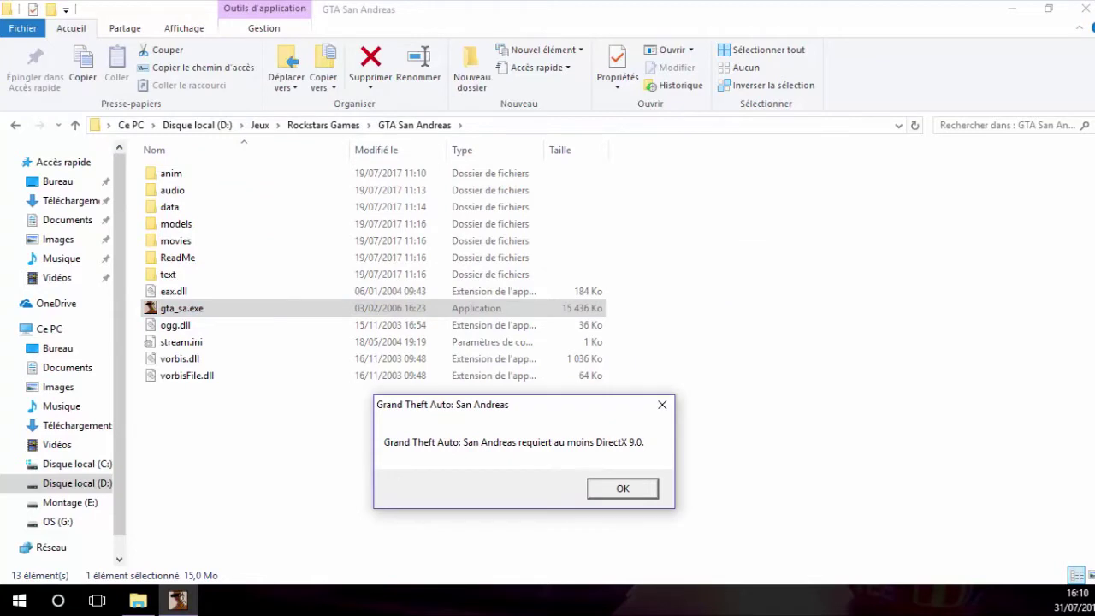
key("Return")
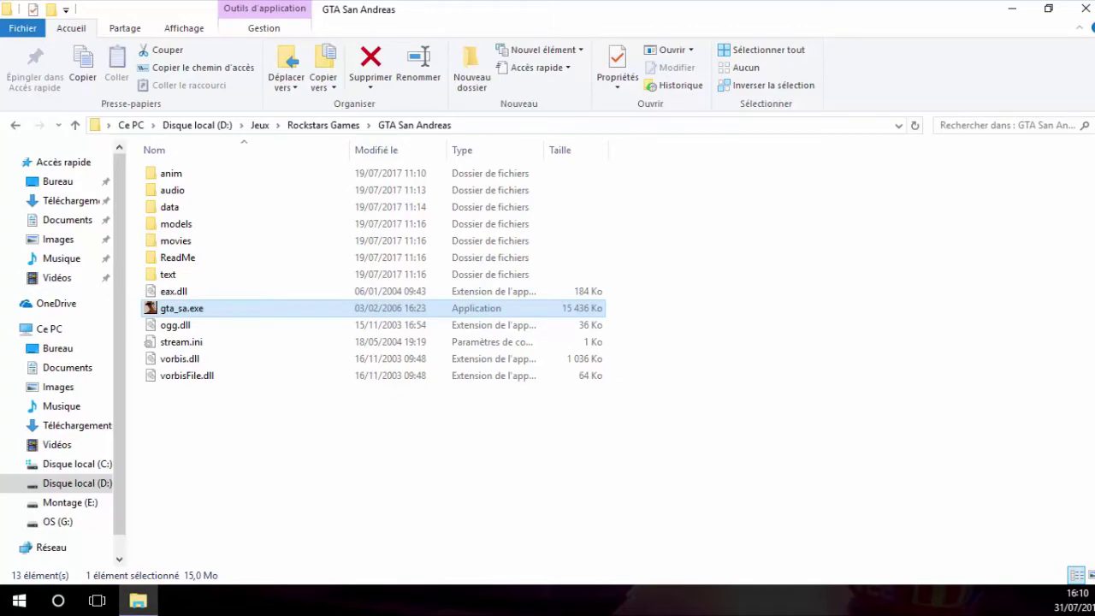
Open the Panneau de configuration and bring up the Windows features list from its Programmes category.
key("super")
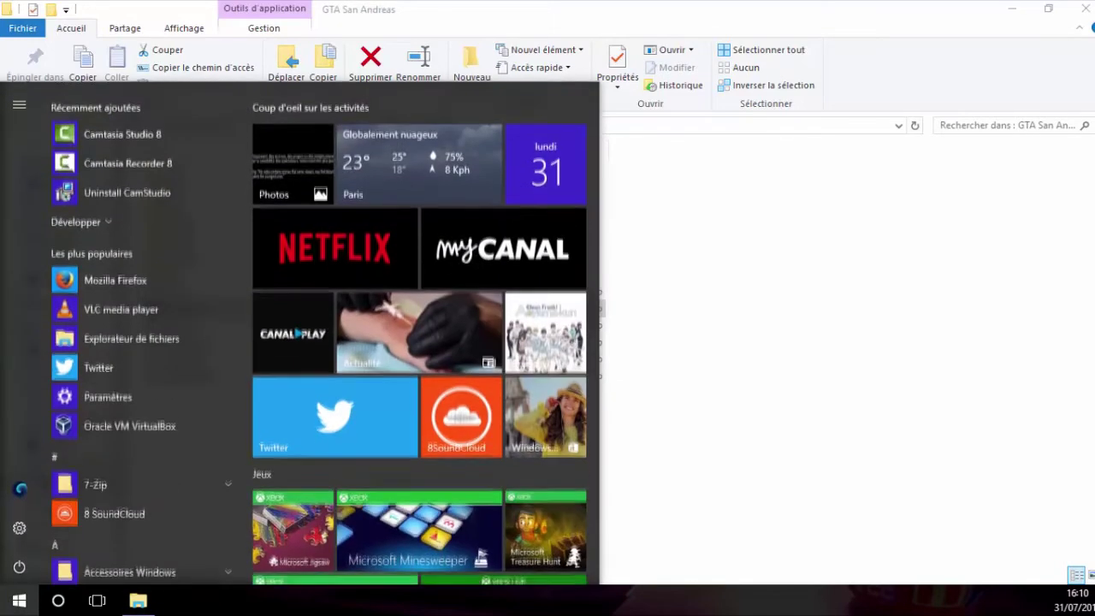
type("panne")
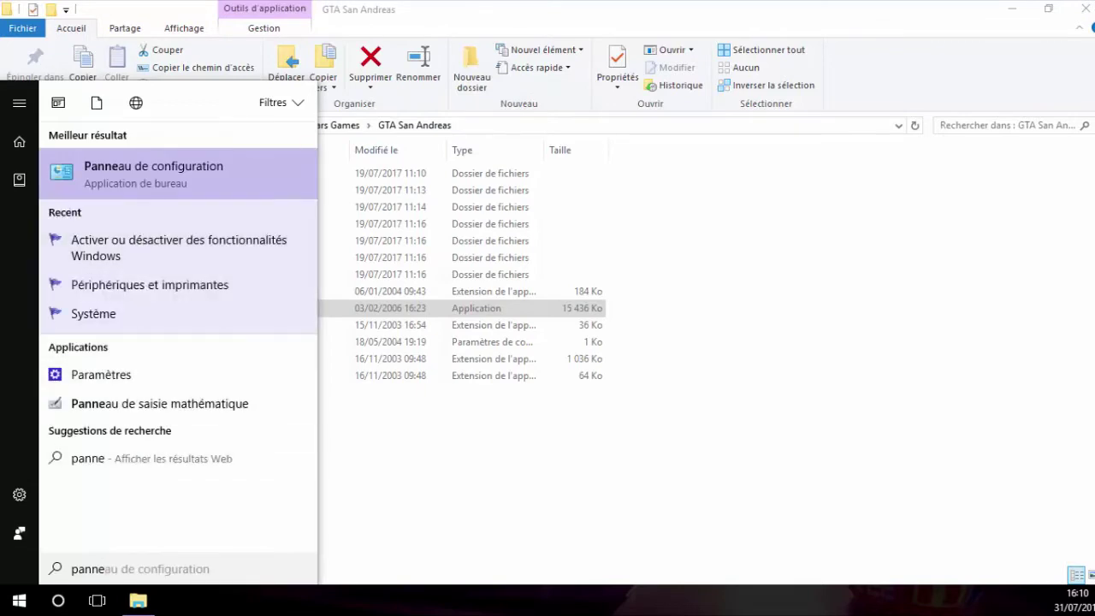
key("Escape")
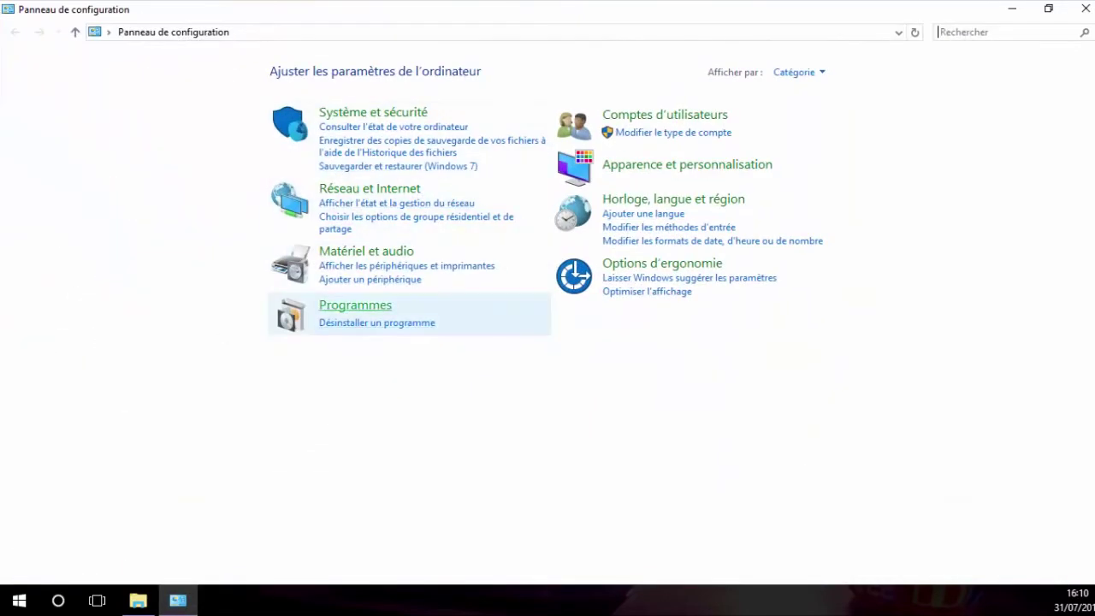
left_click(354, 305)
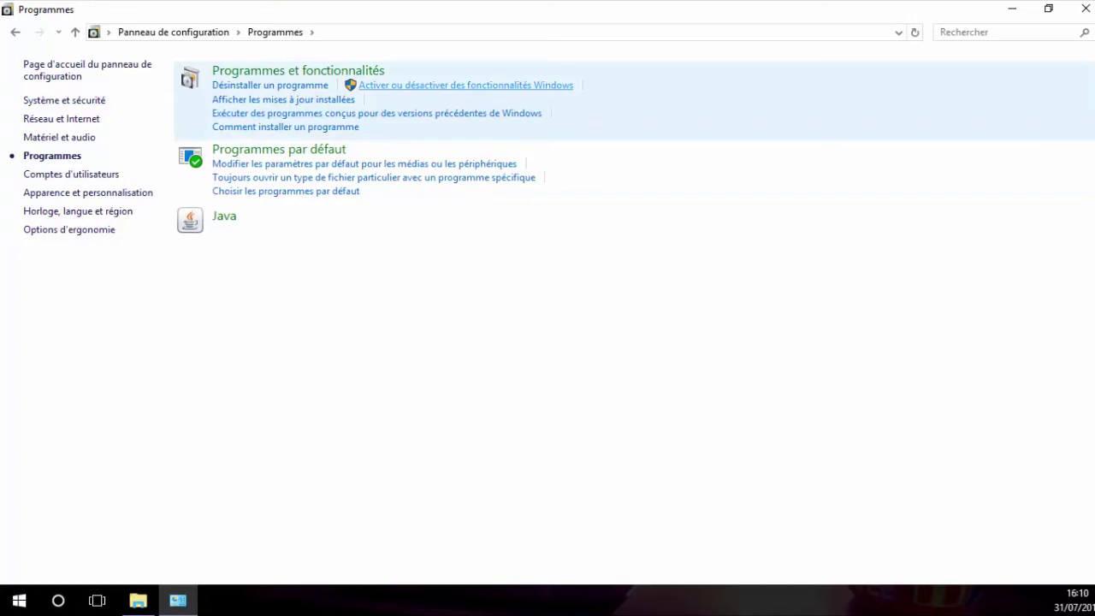
left_click(465, 85)
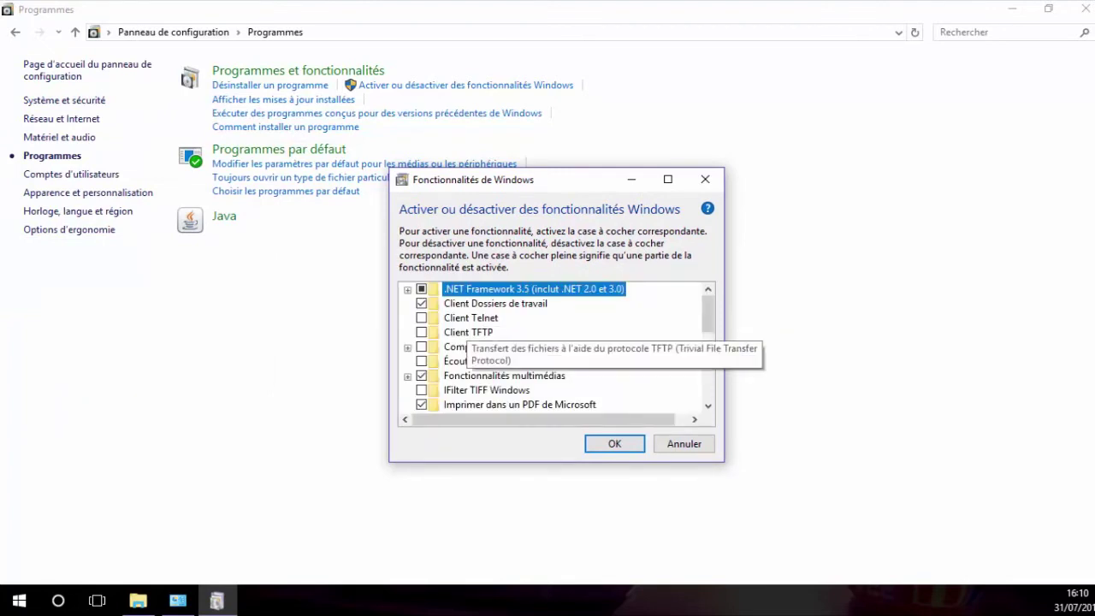
Enable DirectPlay under Composants hérités, apply the change and close the Windows features and configuration windows.
left_click(408, 347)
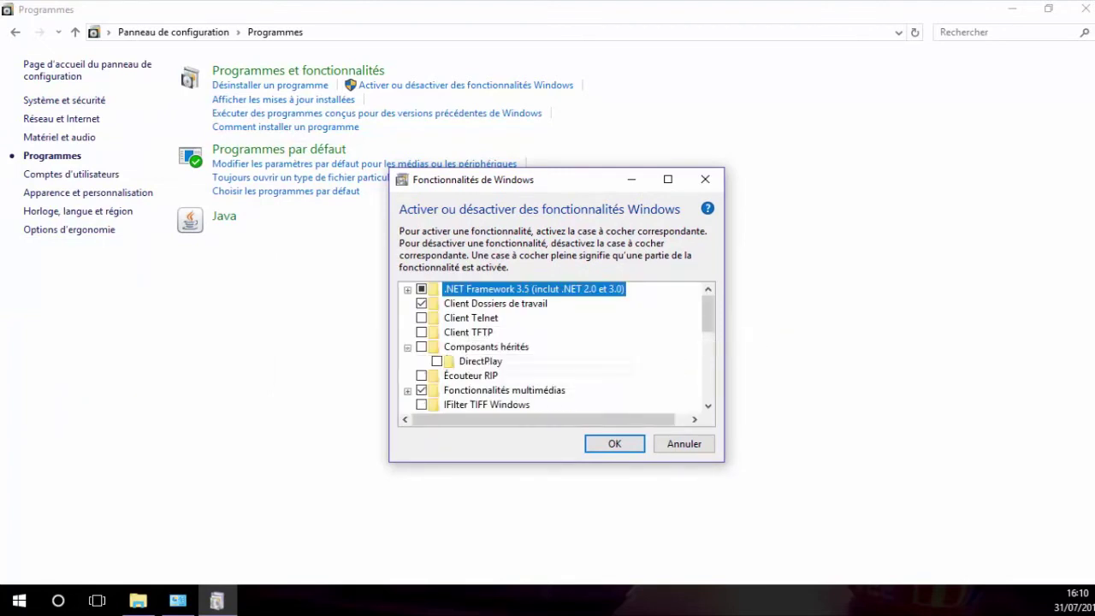
left_click(436, 361)
left_click(436, 361)
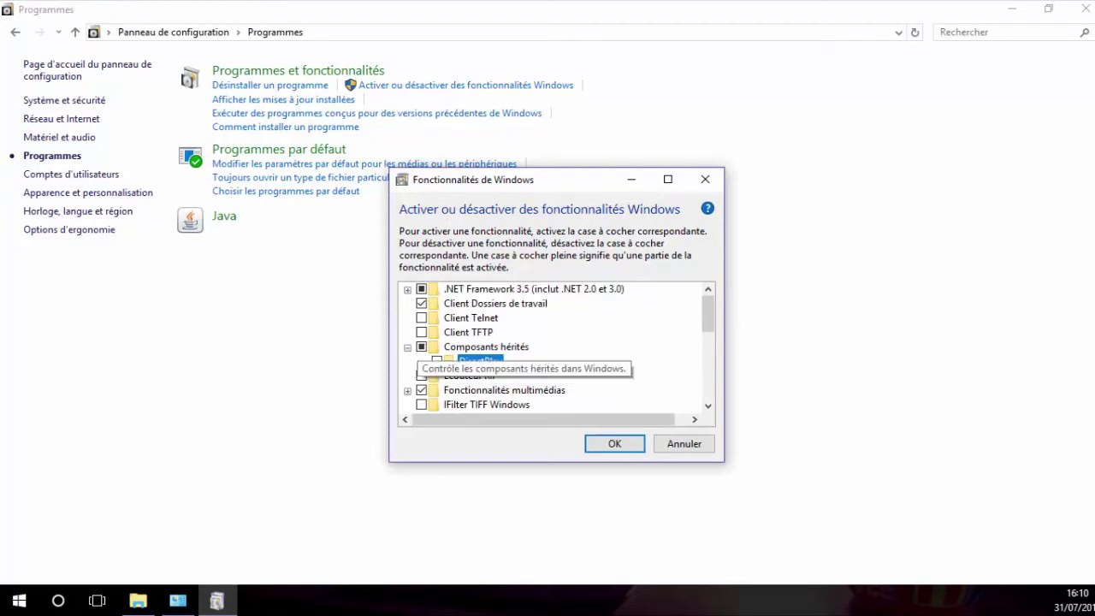
left_click(436, 361)
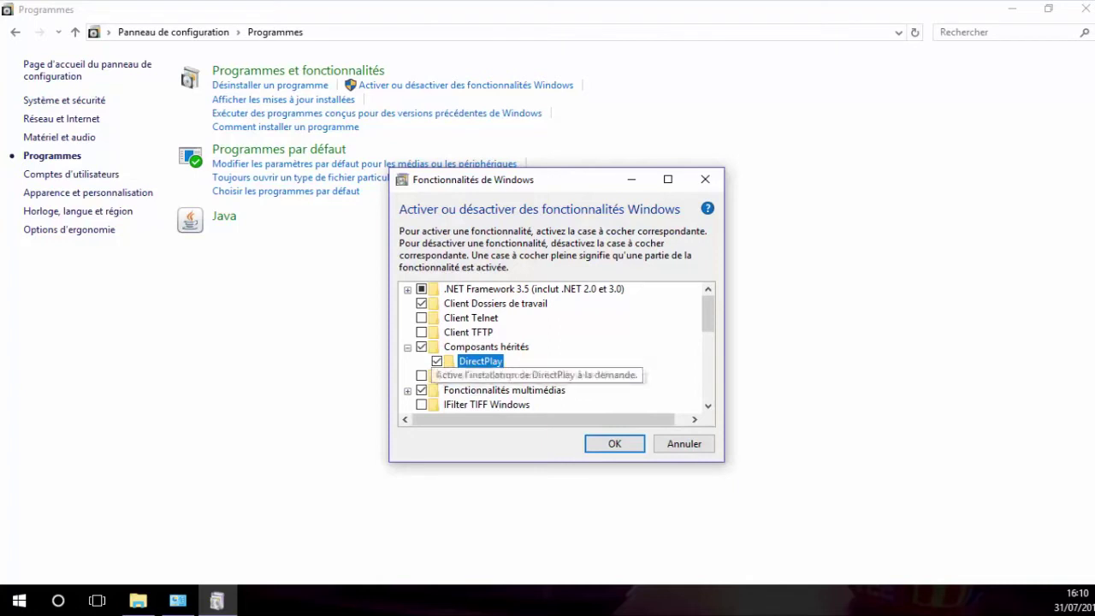
key("Return")
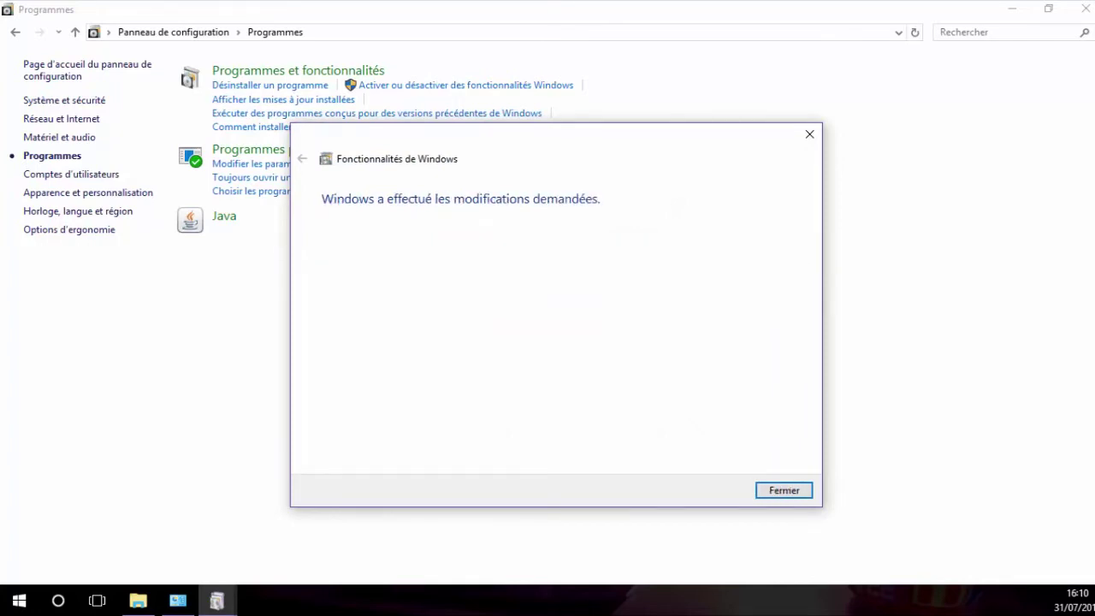
left_click(783, 490)
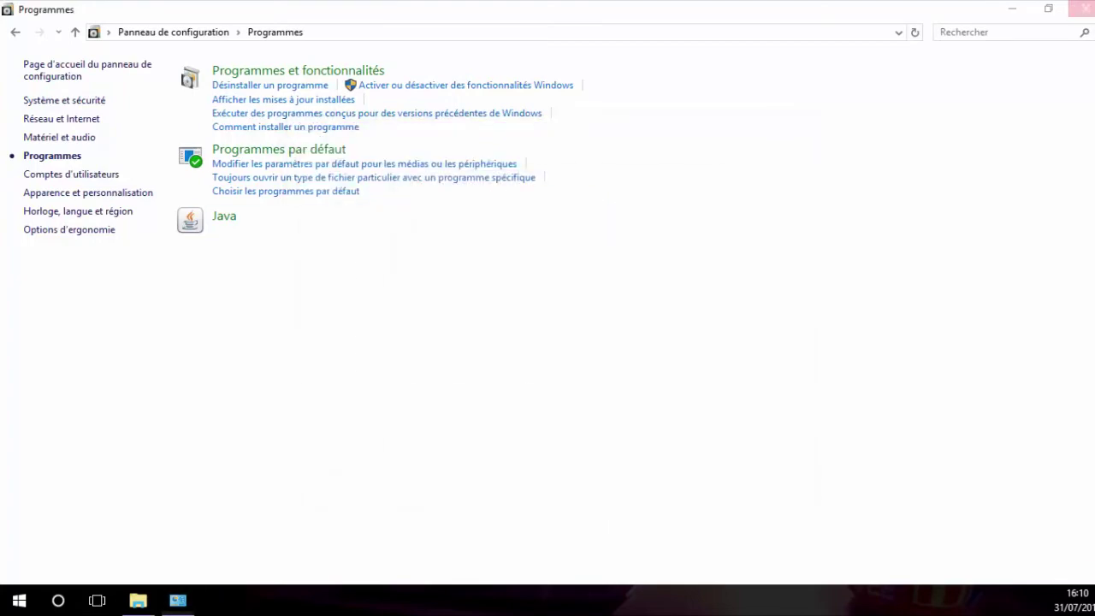
left_click(1084, 9)
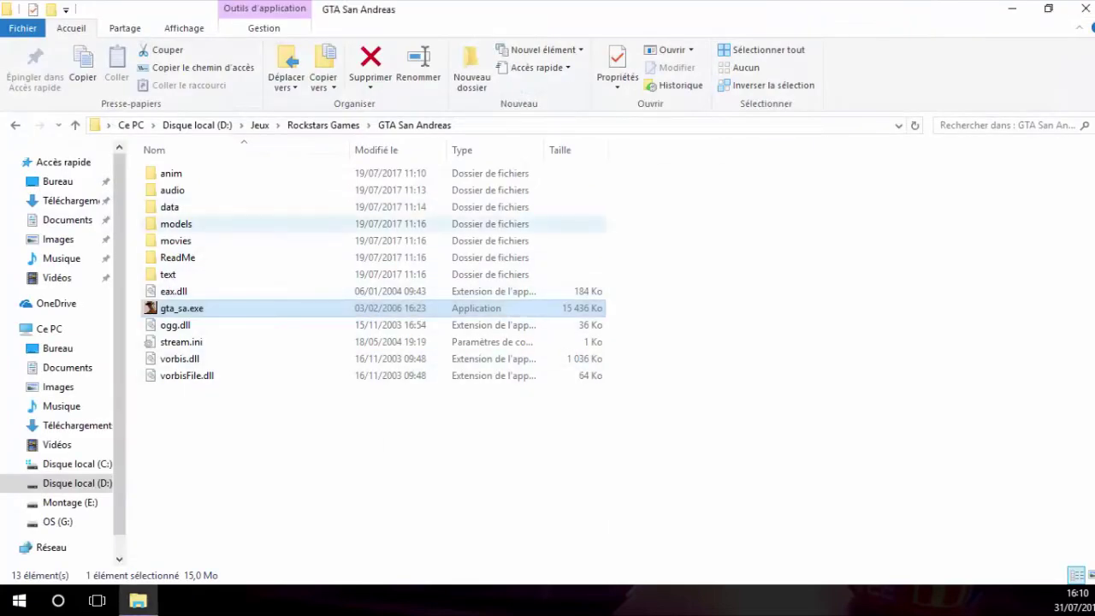
Launch gta_sa.exe and choose the second NVIDIA GeForce GT 610 as the device to use.
double_click(181, 308)
left_click(779, 330)
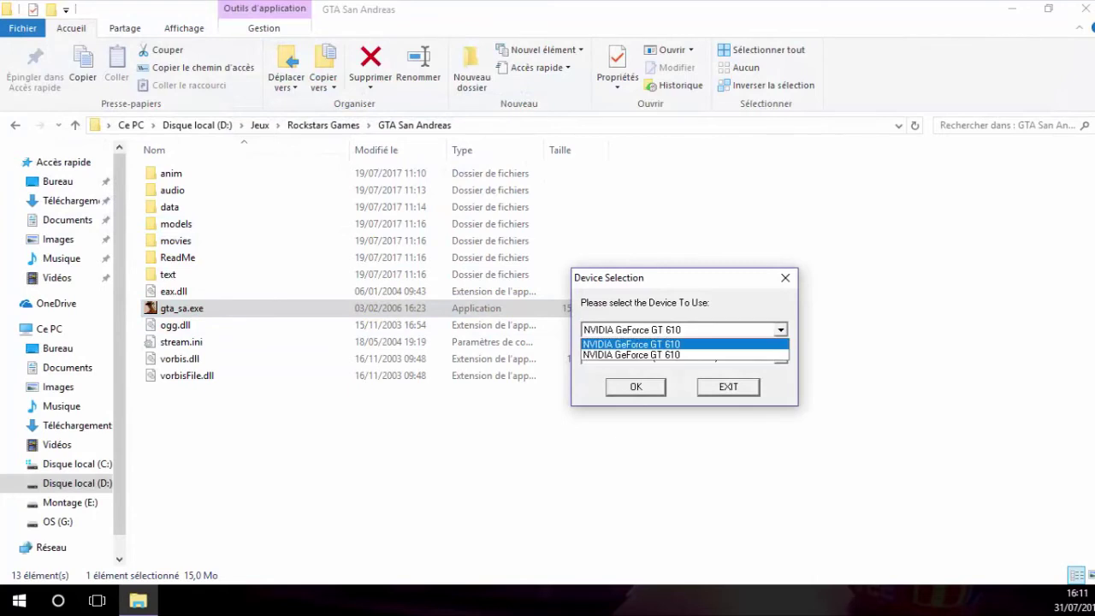
left_click(684, 354)
Set the game's resolution to 1280 x 768 x 32 (WIDESCREEN) in the device selection and start the game.
left_click(779, 357)
scroll(685, 403, "down", 1)
scroll(680, 402, "down", 5)
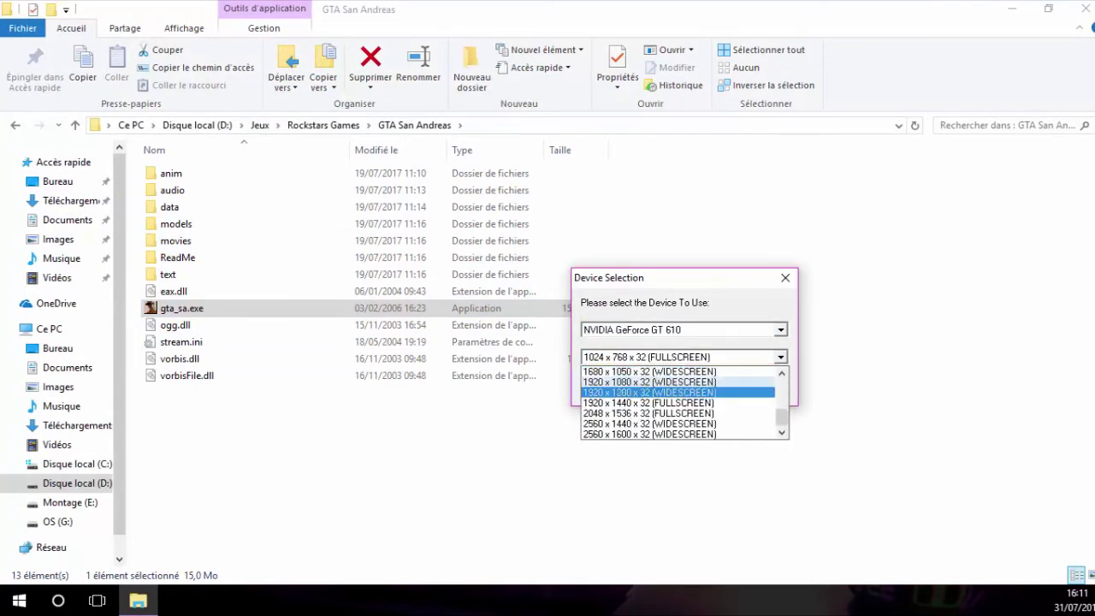
scroll(680, 402, "up", 5)
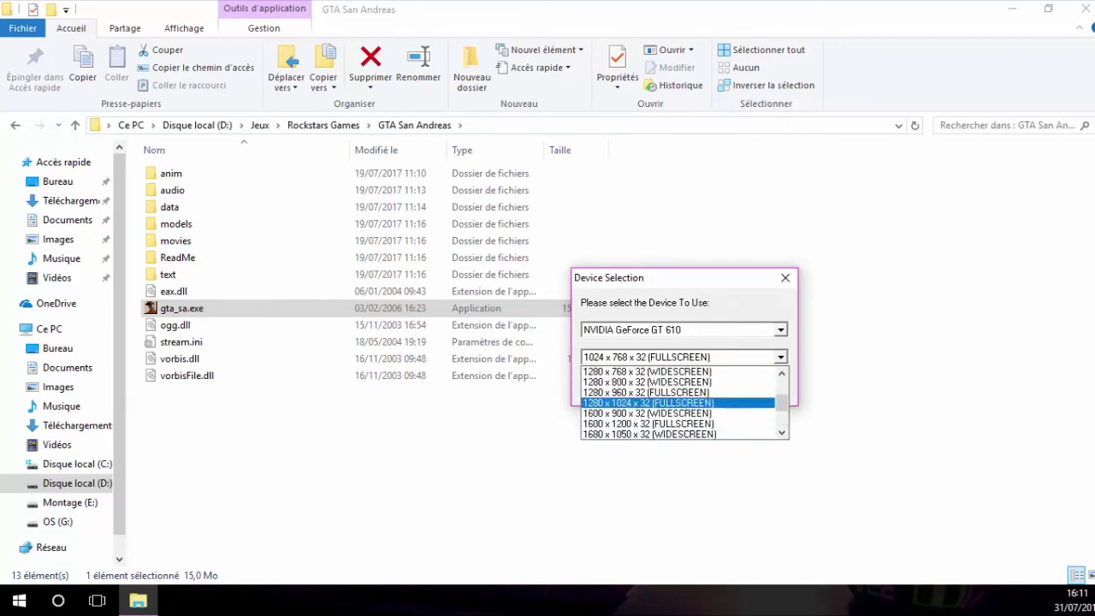
scroll(680, 402, "down", 2)
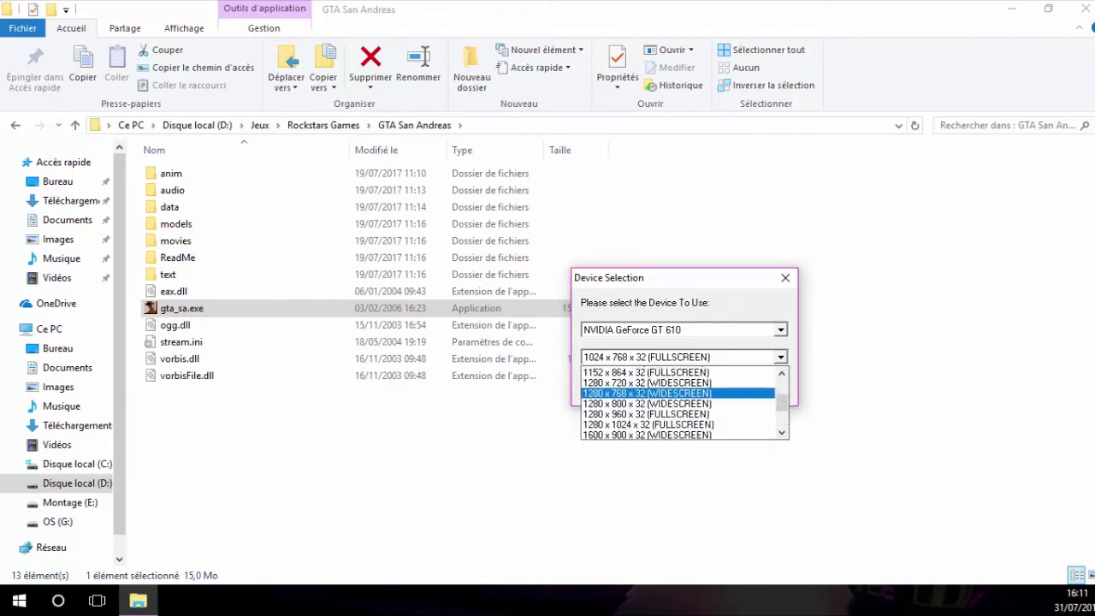
scroll(680, 402, "down", 1)
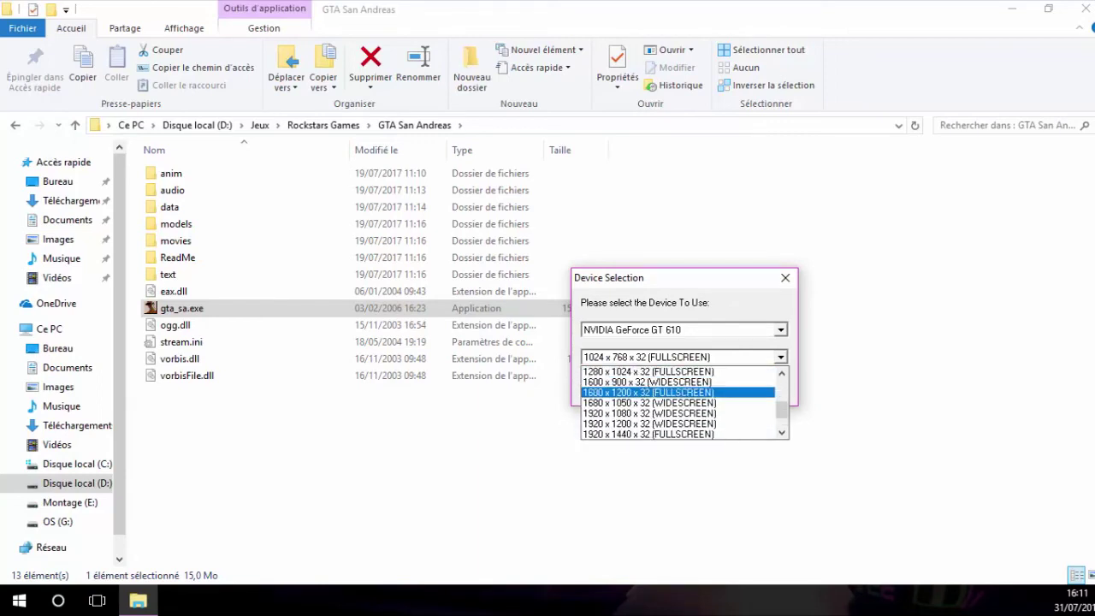
scroll(680, 403, "up", 1)
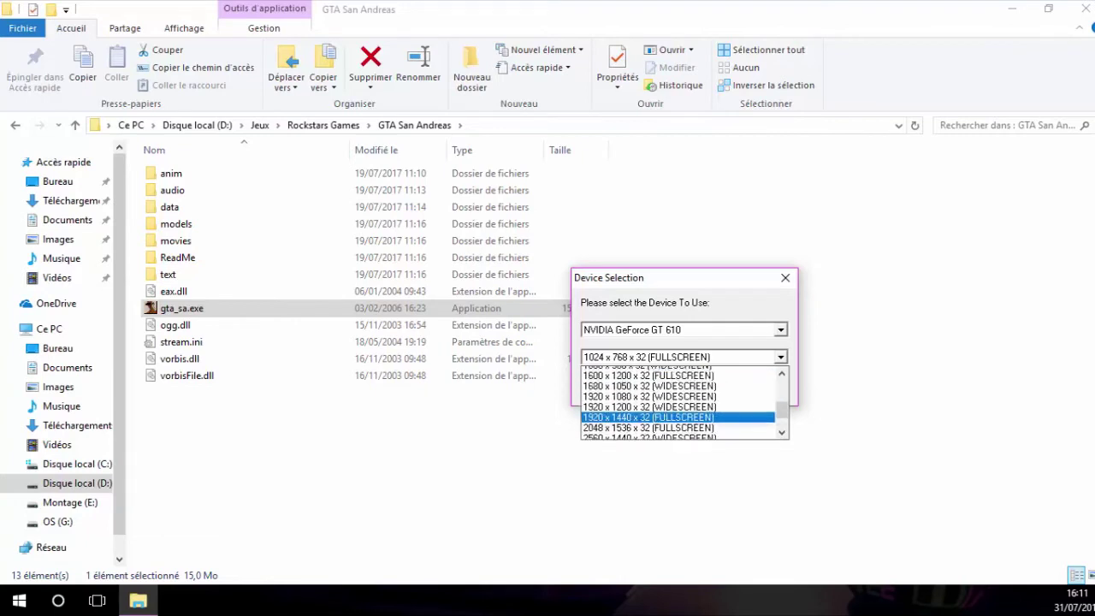
scroll(680, 402, "up", 1)
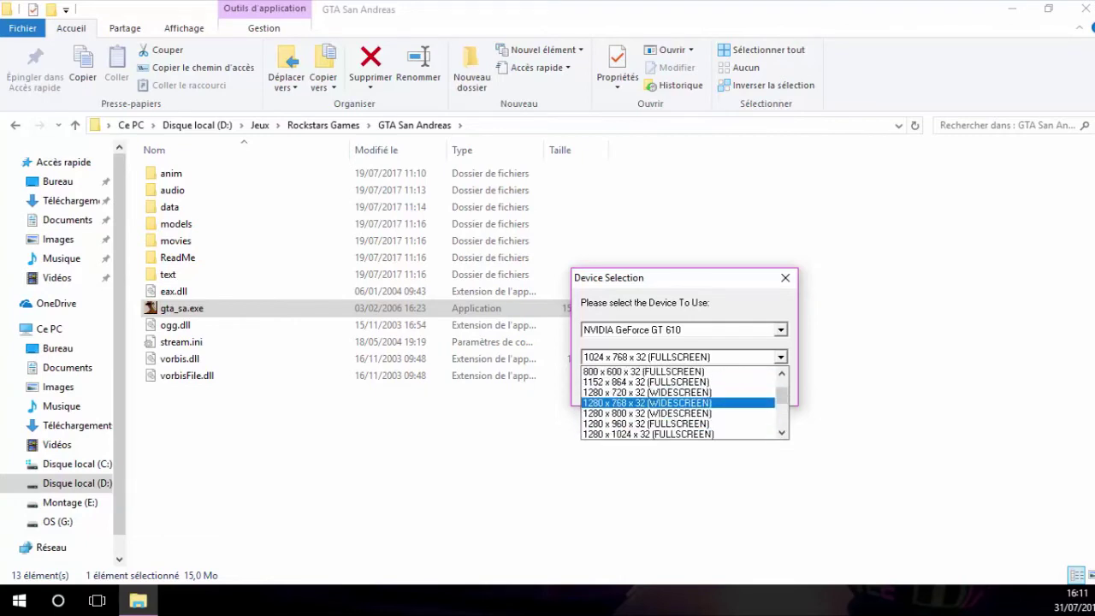
left_click(680, 402)
left_click(636, 386)
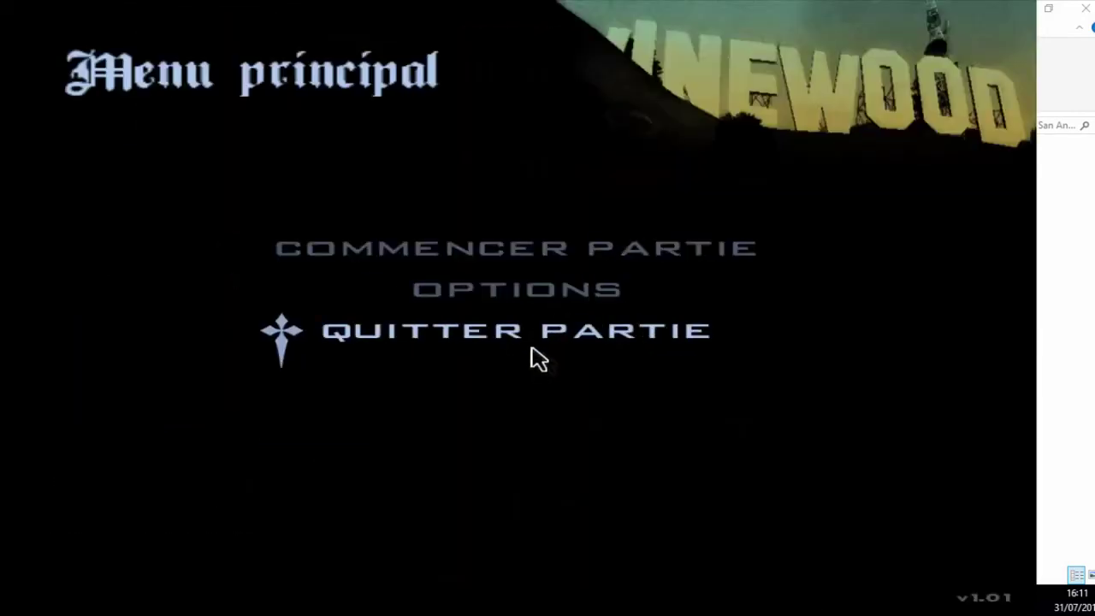
Quit GTA San Andreas from its main menu and deselect gta_sa.exe in the game folder.
left_click(533, 357)
left_click(527, 354)
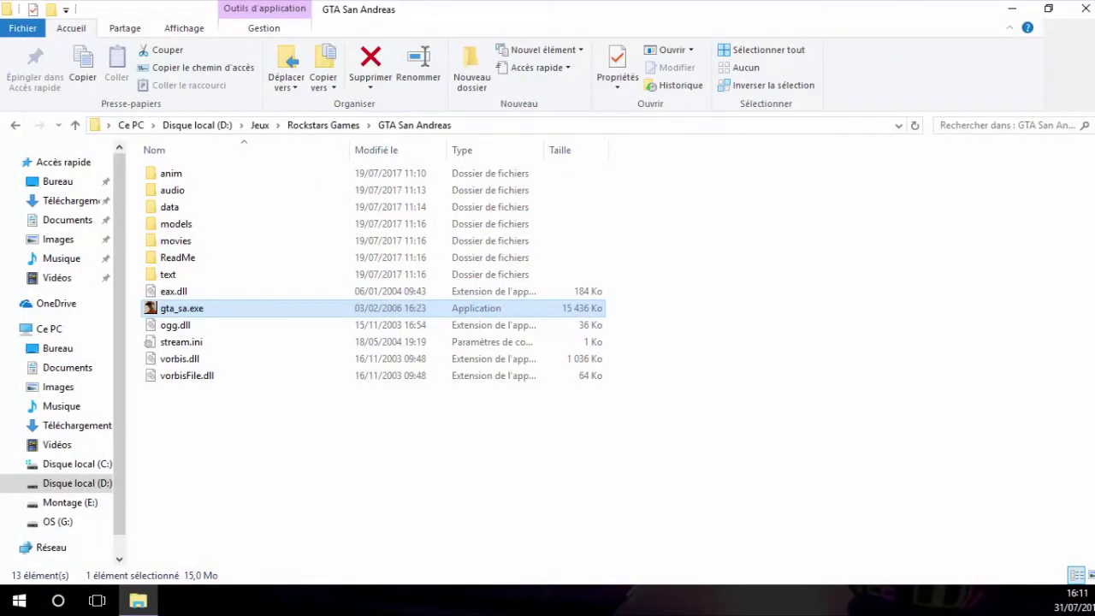
left_click(480, 513)
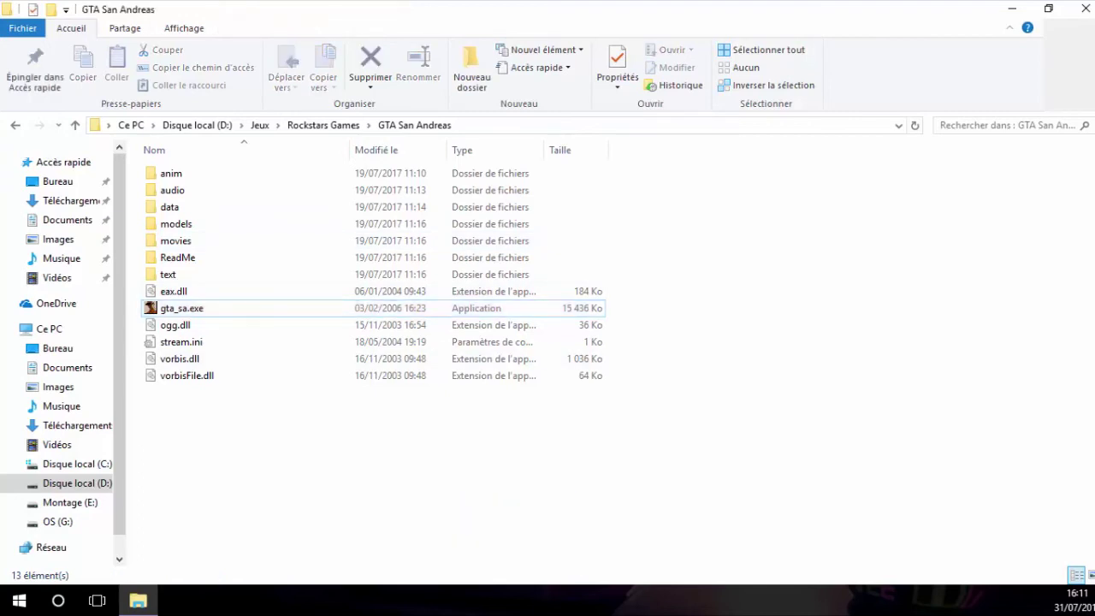